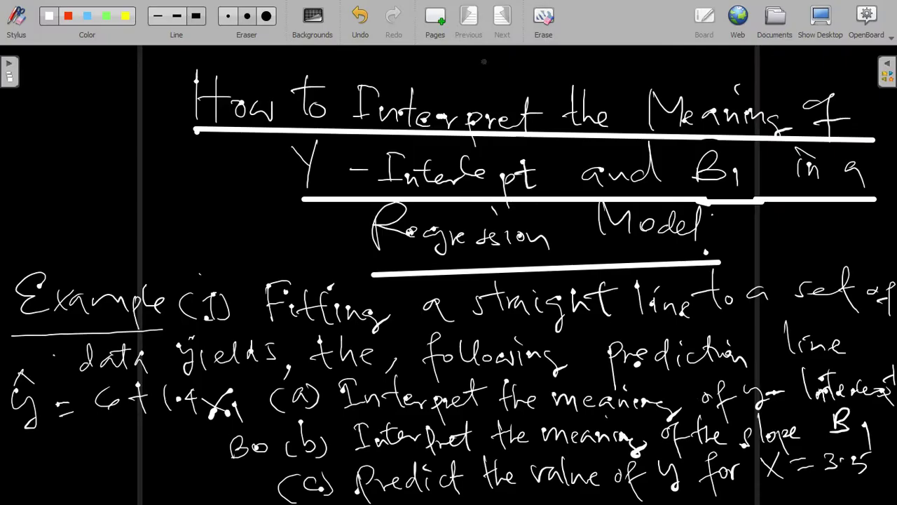
Clear the board and handwrite an underlined 'Solution' heading
{"action": "left_click", "coordinate": [543, 28]}
{"action": "left_click_drag", "start_coordinate": [323, 70], "coordinate": [320, 97]}
{"action": "left_click_drag", "start_coordinate": [338, 83], "coordinate": [293, 102]}
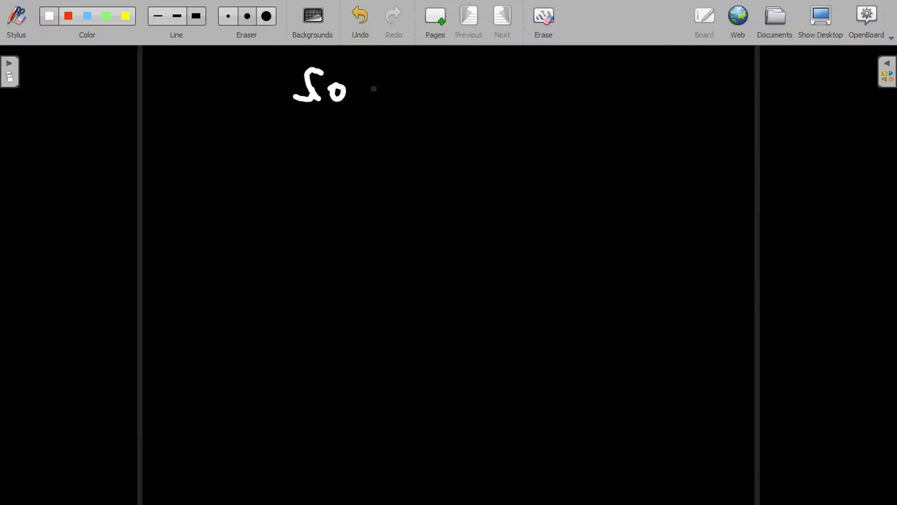
{"action": "left_click_drag", "start_coordinate": [359, 70], "coordinate": [363, 105]}
{"action": "left_click_drag", "start_coordinate": [386, 85], "coordinate": [387, 105]}
{"action": "left_click_drag", "start_coordinate": [405, 71], "coordinate": [408, 107]}
{"action": "left_click_drag", "start_coordinate": [395, 86], "coordinate": [413, 83]}
{"action": "left_click_drag", "start_coordinate": [422, 91], "coordinate": [421, 106]}
{"action": "left_click_drag", "start_coordinate": [433, 94], "coordinate": [464, 113]}
{"action": "left_click", "coordinate": [422, 76]}
{"action": "left_click_drag", "start_coordinate": [293, 129], "coordinate": [468, 124]}
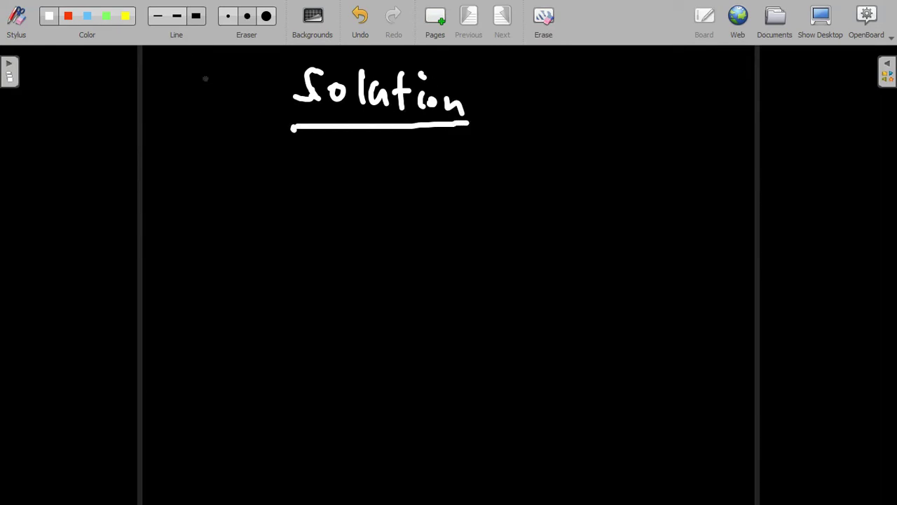
Switch to a medium line width and write 'Required' below the heading
{"action": "left_click", "coordinate": [176, 20]}
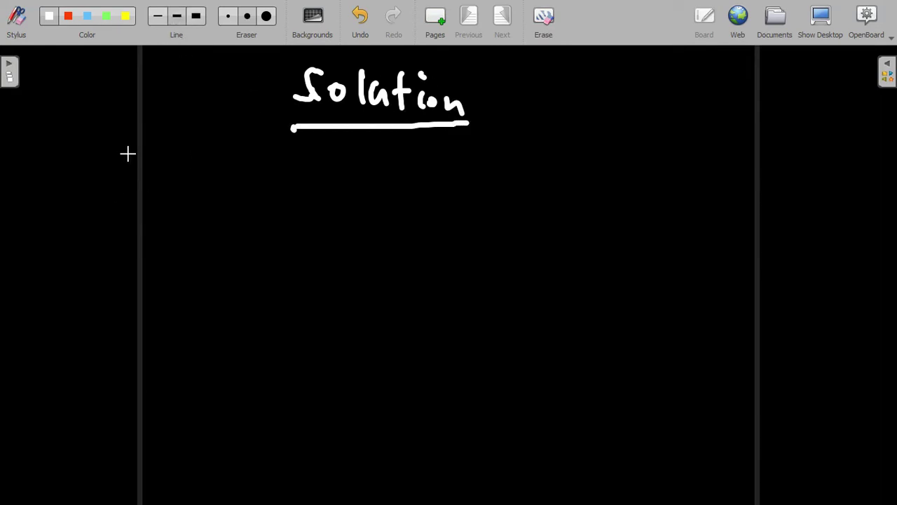
{"action": "left_click_drag", "start_coordinate": [80, 140], "coordinate": [78, 174]}
{"action": "left_click_drag", "start_coordinate": [80, 139], "coordinate": [121, 192]}
{"action": "left_click_drag", "start_coordinate": [121, 192], "coordinate": [190, 176]}
{"action": "left_click_drag", "start_coordinate": [199, 147], "coordinate": [202, 189]}
{"action": "left_click", "coordinate": [161, 152]}
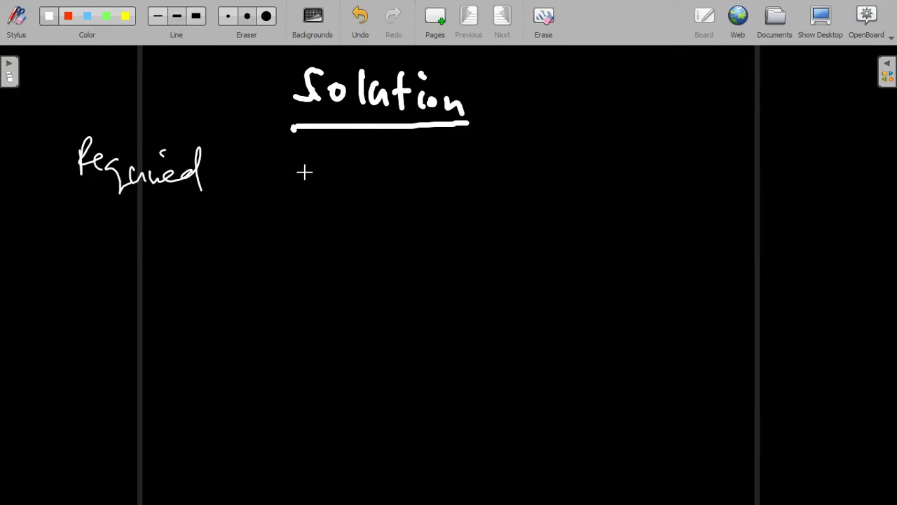
Write '(a) The meaning' after Required
{"action": "left_click_drag", "start_coordinate": [261, 167], "coordinate": [256, 181]}
{"action": "left_click_drag", "start_coordinate": [266, 158], "coordinate": [273, 181]}
{"action": "left_click_drag", "start_coordinate": [238, 156], "coordinate": [236, 183]}
{"action": "mouse_move", "coordinate": [308, 145]}
{"action": "left_mouse_down"}
{"action": "mouse_move", "coordinate": [321, 184]}
{"action": "mouse_move", "coordinate": [357, 181]}
{"action": "left_mouse_up"}
{"action": "mouse_move", "coordinate": [373, 168]}
{"action": "left_mouse_down"}
{"action": "mouse_move", "coordinate": [406, 179]}
{"action": "mouse_move", "coordinate": [479, 175]}
{"action": "left_mouse_up"}
Finish the line with 'of y, y-Intercept - B0.'
{"action": "left_click_drag", "start_coordinate": [483, 168], "coordinate": [496, 191]}
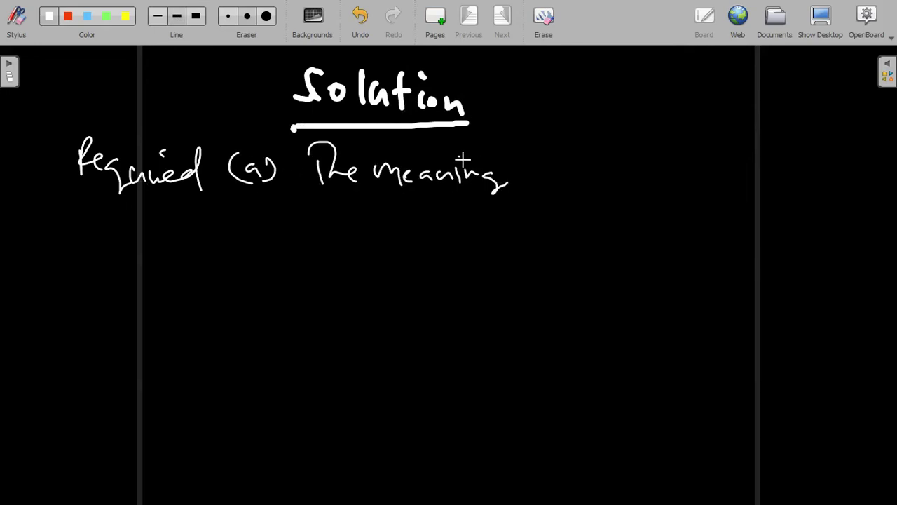
{"action": "left_click_drag", "start_coordinate": [540, 166], "coordinate": [538, 169]}
{"action": "mouse_move", "coordinate": [563, 153]}
{"action": "left_mouse_down"}
{"action": "mouse_move", "coordinate": [555, 189]}
{"action": "mouse_move", "coordinate": [579, 170]}
{"action": "left_mouse_up"}
{"action": "mouse_move", "coordinate": [602, 151]}
{"action": "left_mouse_down"}
{"action": "mouse_move", "coordinate": [623, 176]}
{"action": "mouse_move", "coordinate": [646, 173]}
{"action": "left_mouse_up"}
{"action": "mouse_move", "coordinate": [657, 150]}
{"action": "left_mouse_down"}
{"action": "mouse_move", "coordinate": [698, 178]}
{"action": "mouse_move", "coordinate": [745, 176]}
{"action": "mouse_move", "coordinate": [761, 188]}
{"action": "left_mouse_up"}
{"action": "left_click_drag", "start_coordinate": [773, 174], "coordinate": [825, 178]}
{"action": "left_click_drag", "start_coordinate": [837, 177], "coordinate": [847, 179]}
{"action": "left_click", "coordinate": [862, 178]}
Write 'From ŷ = 6 +' on a new line
{"action": "mouse_move", "coordinate": [214, 198]}
{"action": "left_mouse_down"}
{"action": "mouse_move", "coordinate": [225, 249]}
{"action": "mouse_move", "coordinate": [283, 236]}
{"action": "mouse_move", "coordinate": [381, 263]}
{"action": "left_mouse_up"}
{"action": "left_click_drag", "start_coordinate": [367, 225], "coordinate": [438, 232]}
{"action": "left_click_drag", "start_coordinate": [414, 246], "coordinate": [437, 245]}
{"action": "left_click_drag", "start_coordinate": [492, 218], "coordinate": [484, 236]}
{"action": "left_click_drag", "start_coordinate": [525, 219], "coordinate": [519, 250]}
{"action": "left_click_drag", "start_coordinate": [514, 233], "coordinate": [548, 247]}
Add '1.4x₁' to the equation and label the 6 as B0
{"action": "mouse_move", "coordinate": [568, 226]}
{"action": "left_mouse_down"}
{"action": "mouse_move", "coordinate": [580, 251]}
{"action": "mouse_move", "coordinate": [617, 252]}
{"action": "left_mouse_up"}
{"action": "left_click_drag", "start_coordinate": [626, 244], "coordinate": [625, 265]}
{"action": "left_click_drag", "start_coordinate": [491, 261], "coordinate": [475, 290]}
{"action": "mouse_move", "coordinate": [448, 313]}
{"action": "left_mouse_down"}
{"action": "mouse_move", "coordinate": [449, 325]}
{"action": "mouse_move", "coordinate": [468, 324]}
{"action": "left_mouse_up"}
{"action": "left_click_drag", "start_coordinate": [475, 312], "coordinate": [493, 321]}
Label 1.4 as B₁ and draw an arrow toward y
{"action": "left_click_drag", "start_coordinate": [570, 261], "coordinate": [575, 300]}
{"action": "left_click_drag", "start_coordinate": [591, 279], "coordinate": [606, 300]}
{"action": "left_click_drag", "start_coordinate": [620, 294], "coordinate": [621, 319]}
{"action": "mouse_move", "coordinate": [652, 243]}
{"action": "left_mouse_down"}
{"action": "mouse_move", "coordinate": [680, 244]}
{"action": "mouse_move", "coordinate": [703, 265]}
{"action": "mouse_move", "coordinate": [734, 245]}
{"action": "left_mouse_up"}
Write 'y = mx+c' alongside and label m as the slope
{"action": "mouse_move", "coordinate": [752, 257]}
{"action": "left_mouse_down"}
{"action": "mouse_move", "coordinate": [793, 247]}
{"action": "mouse_move", "coordinate": [795, 259]}
{"action": "left_mouse_up"}
{"action": "left_click_drag", "start_coordinate": [806, 239], "coordinate": [833, 258]}
{"action": "left_click_drag", "start_coordinate": [766, 262], "coordinate": [756, 286]}
{"action": "mouse_move", "coordinate": [736, 288]}
{"action": "left_mouse_down"}
{"action": "mouse_move", "coordinate": [729, 304]}
{"action": "mouse_move", "coordinate": [771, 305]}
{"action": "left_mouse_up"}
{"action": "left_click_drag", "start_coordinate": [771, 295], "coordinate": [798, 304]}
{"action": "mouse_move", "coordinate": [799, 308]}
{"action": "left_mouse_down"}
{"action": "mouse_move", "coordinate": [834, 274]}
{"action": "mouse_move", "coordinate": [832, 322]}
{"action": "mouse_move", "coordinate": [893, 330]}
{"action": "left_mouse_up"}
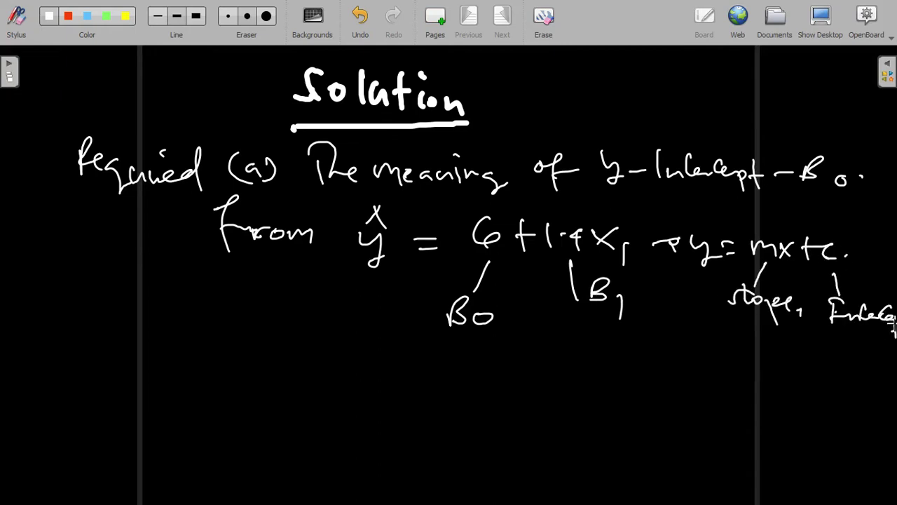
Finish the intercept label, then arrow ŷ to a 'Dependent' variable label
{"action": "left_click_drag", "start_coordinate": [861, 284], "coordinate": [874, 295]}
{"action": "left_click", "coordinate": [892, 289]}
{"action": "left_click_drag", "start_coordinate": [364, 254], "coordinate": [329, 268]}
{"action": "left_click_drag", "start_coordinate": [242, 276], "coordinate": [245, 297]}
{"action": "left_click_drag", "start_coordinate": [256, 291], "coordinate": [359, 287]}
{"action": "mouse_move", "coordinate": [258, 320]}
{"action": "left_mouse_down"}
{"action": "mouse_move", "coordinate": [308, 332]}
{"action": "mouse_move", "coordinate": [359, 327]}
{"action": "left_mouse_up"}
Label the x term as the 'Independent' variable
{"action": "mouse_move", "coordinate": [603, 223]}
{"action": "left_mouse_down"}
{"action": "mouse_move", "coordinate": [619, 204]}
{"action": "mouse_move", "coordinate": [664, 222]}
{"action": "mouse_move", "coordinate": [716, 222]}
{"action": "mouse_move", "coordinate": [758, 203]}
{"action": "mouse_move", "coordinate": [860, 226]}
{"action": "left_mouse_up"}
{"action": "left_click_drag", "start_coordinate": [813, 206], "coordinate": [822, 210]}
{"action": "left_click", "coordinate": [455, 246]}
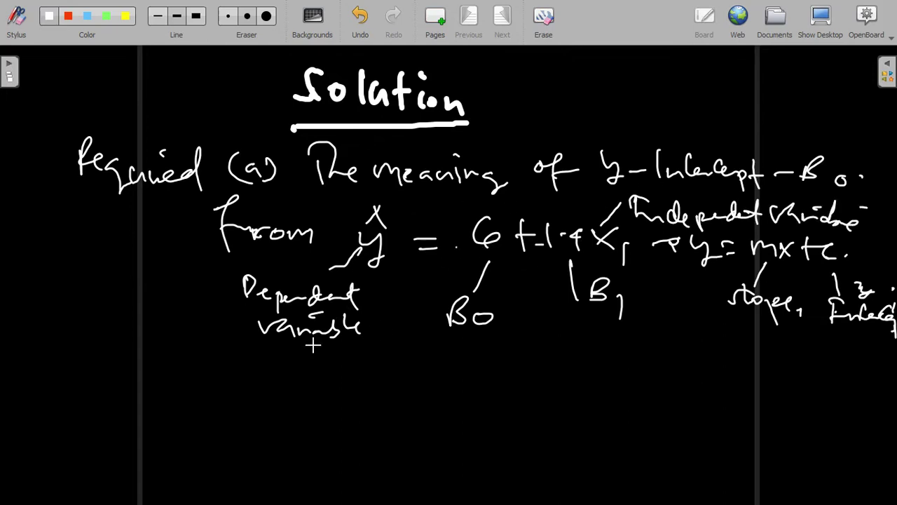
Write 'y-Intercept = 6 = B0' on a new line and begin 'So' below it
{"action": "mouse_move", "coordinate": [58, 337]}
{"action": "left_mouse_down"}
{"action": "mouse_move", "coordinate": [119, 354]}
{"action": "mouse_move", "coordinate": [234, 354]}
{"action": "mouse_move", "coordinate": [163, 348]}
{"action": "left_mouse_up"}
{"action": "left_click_drag", "start_coordinate": [280, 357], "coordinate": [297, 356]}
{"action": "left_click_drag", "start_coordinate": [281, 365], "coordinate": [299, 364]}
{"action": "mouse_move", "coordinate": [355, 340]}
{"action": "left_mouse_down"}
{"action": "mouse_move", "coordinate": [346, 354]}
{"action": "mouse_move", "coordinate": [406, 352]}
{"action": "mouse_move", "coordinate": [408, 362]}
{"action": "left_mouse_up"}
{"action": "mouse_move", "coordinate": [427, 342]}
{"action": "left_mouse_down"}
{"action": "mouse_move", "coordinate": [429, 366]}
{"action": "mouse_move", "coordinate": [442, 363]}
{"action": "left_mouse_up"}
{"action": "left_click_drag", "start_coordinate": [452, 356], "coordinate": [463, 359]}
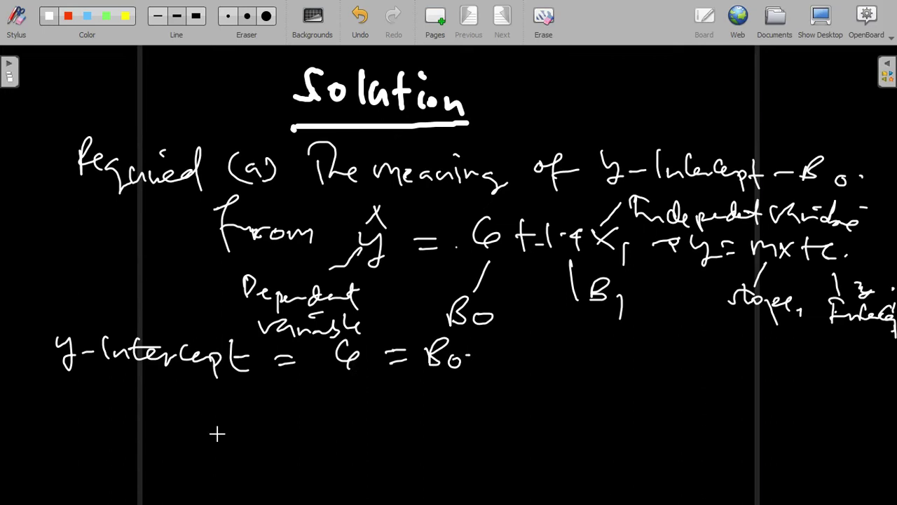
{"action": "mouse_move", "coordinate": [125, 403]}
{"action": "left_mouse_down"}
{"action": "mouse_move", "coordinate": [118, 433]}
{"action": "mouse_move", "coordinate": [134, 425]}
{"action": "mouse_move", "coordinate": [148, 450]}
{"action": "left_mouse_up"}
Write '∴ B0 = 6 is a constant' after So
{"action": "left_click", "coordinate": [168, 426]}
{"action": "left_click_drag", "start_coordinate": [203, 401], "coordinate": [205, 433]}
{"action": "mouse_move", "coordinate": [205, 399]}
{"action": "left_mouse_down"}
{"action": "mouse_move", "coordinate": [208, 431]}
{"action": "mouse_move", "coordinate": [239, 425]}
{"action": "left_mouse_up"}
{"action": "left_click_drag", "start_coordinate": [252, 423], "coordinate": [293, 424]}
{"action": "left_click_drag", "start_coordinate": [350, 401], "coordinate": [353, 421]}
{"action": "left_click_drag", "start_coordinate": [363, 407], "coordinate": [359, 419]}
{"action": "mouse_move", "coordinate": [392, 405]}
{"action": "left_mouse_down"}
{"action": "mouse_move", "coordinate": [397, 418]}
{"action": "mouse_move", "coordinate": [435, 415]}
{"action": "left_mouse_up"}
{"action": "mouse_move", "coordinate": [440, 404]}
{"action": "left_mouse_down"}
{"action": "mouse_move", "coordinate": [470, 417]}
{"action": "mouse_move", "coordinate": [526, 414]}
{"action": "left_mouse_up"}
{"action": "mouse_move", "coordinate": [499, 396]}
{"action": "left_mouse_down"}
{"action": "mouse_move", "coordinate": [567, 387]}
{"action": "mouse_move", "coordinate": [593, 400]}
{"action": "left_mouse_up"}
Continue the sentence with 'value that is the very'
{"action": "mouse_move", "coordinate": [600, 370]}
{"action": "left_mouse_down"}
{"action": "mouse_move", "coordinate": [597, 400]}
{"action": "mouse_move", "coordinate": [623, 397]}
{"action": "left_mouse_up"}
{"action": "left_click_drag", "start_coordinate": [629, 392], "coordinate": [690, 390]}
{"action": "left_click_drag", "start_coordinate": [693, 379], "coordinate": [757, 393]}
{"action": "mouse_move", "coordinate": [785, 360]}
{"action": "left_mouse_down"}
{"action": "mouse_move", "coordinate": [805, 392]}
{"action": "mouse_move", "coordinate": [828, 385]}
{"action": "left_mouse_up"}
{"action": "mouse_move", "coordinate": [839, 369]}
{"action": "left_mouse_down"}
{"action": "mouse_move", "coordinate": [887, 383]}
{"action": "mouse_move", "coordinate": [896, 400]}
{"action": "left_mouse_up"}
On the next line write 'X = 0 and it actually'
{"action": "mouse_move", "coordinate": [39, 448]}
{"action": "left_mouse_down"}
{"action": "mouse_move", "coordinate": [70, 482]}
{"action": "mouse_move", "coordinate": [120, 483]}
{"action": "left_mouse_up"}
{"action": "mouse_move", "coordinate": [132, 464]}
{"action": "left_mouse_down"}
{"action": "mouse_move", "coordinate": [153, 490]}
{"action": "mouse_move", "coordinate": [149, 476]}
{"action": "left_mouse_up"}
{"action": "left_click_drag", "start_coordinate": [163, 474], "coordinate": [183, 471]}
{"action": "left_click_drag", "start_coordinate": [165, 481], "coordinate": [186, 479]}
{"action": "left_click_drag", "start_coordinate": [207, 469], "coordinate": [203, 479]}
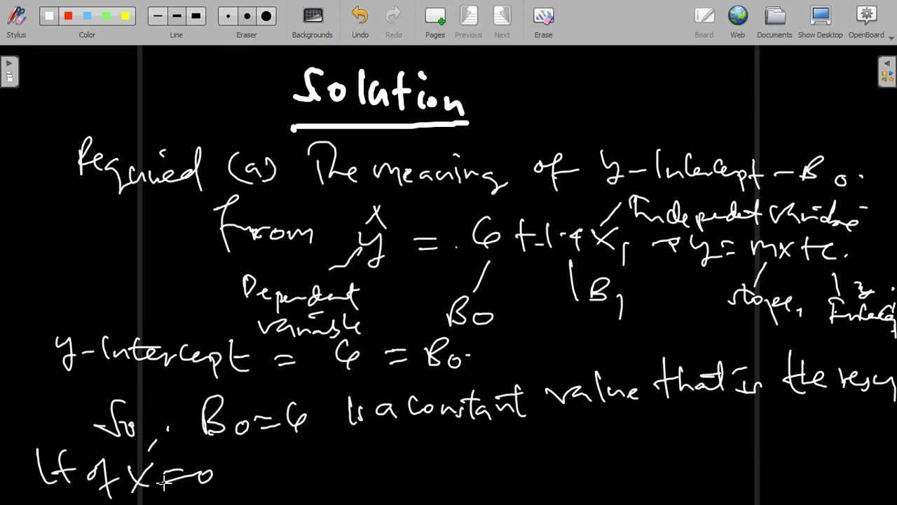
{"action": "mouse_move", "coordinate": [255, 464]}
{"action": "left_mouse_down"}
{"action": "mouse_move", "coordinate": [264, 478]}
{"action": "mouse_move", "coordinate": [289, 480]}
{"action": "left_mouse_up"}
{"action": "mouse_move", "coordinate": [308, 444]}
{"action": "left_mouse_down"}
{"action": "mouse_move", "coordinate": [297, 485]}
{"action": "mouse_move", "coordinate": [329, 484]}
{"action": "left_mouse_up"}
{"action": "mouse_move", "coordinate": [347, 439]}
{"action": "left_mouse_down"}
{"action": "mouse_move", "coordinate": [358, 478]}
{"action": "mouse_move", "coordinate": [387, 460]}
{"action": "left_mouse_up"}
{"action": "left_click_drag", "start_coordinate": [406, 431], "coordinate": [409, 463]}
{"action": "mouse_move", "coordinate": [415, 443]}
{"action": "left_mouse_down"}
{"action": "mouse_move", "coordinate": [433, 459]}
{"action": "mouse_move", "coordinate": [466, 453]}
{"action": "left_mouse_up"}
{"action": "mouse_move", "coordinate": [466, 450]}
{"action": "left_mouse_down"}
{"action": "mouse_move", "coordinate": [484, 446]}
{"action": "mouse_move", "coordinate": [495, 471]}
{"action": "left_mouse_up"}
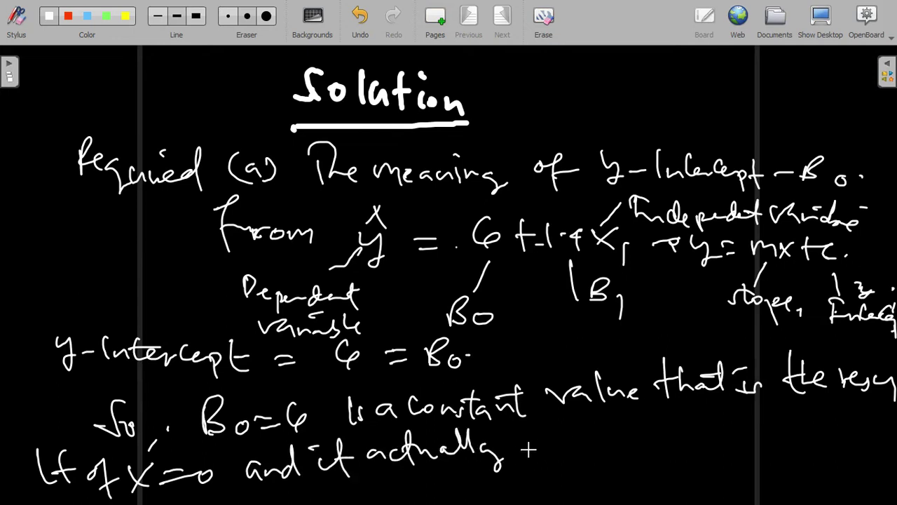
Add 'do not cause any effect' to end the line
{"action": "left_click_drag", "start_coordinate": [535, 438], "coordinate": [541, 454]}
{"action": "left_click_drag", "start_coordinate": [555, 439], "coordinate": [584, 443]}
{"action": "left_click_drag", "start_coordinate": [593, 436], "coordinate": [592, 437]}
{"action": "mouse_move", "coordinate": [604, 415]}
{"action": "left_mouse_down"}
{"action": "mouse_move", "coordinate": [608, 443]}
{"action": "mouse_move", "coordinate": [628, 439]}
{"action": "left_mouse_up"}
{"action": "left_click_drag", "start_coordinate": [646, 431], "coordinate": [651, 440]}
{"action": "mouse_move", "coordinate": [657, 432]}
{"action": "left_mouse_down"}
{"action": "mouse_move", "coordinate": [675, 438]}
{"action": "mouse_move", "coordinate": [734, 430]}
{"action": "left_mouse_up"}
{"action": "mouse_move", "coordinate": [737, 423]}
{"action": "left_mouse_down"}
{"action": "mouse_move", "coordinate": [750, 445]}
{"action": "mouse_move", "coordinate": [781, 425]}
{"action": "left_mouse_up"}
{"action": "mouse_move", "coordinate": [798, 407]}
{"action": "left_mouse_down"}
{"action": "mouse_move", "coordinate": [787, 428]}
{"action": "mouse_move", "coordinate": [816, 448]}
{"action": "left_mouse_up"}
{"action": "mouse_move", "coordinate": [806, 420]}
{"action": "left_mouse_down"}
{"action": "mouse_move", "coordinate": [834, 450]}
{"action": "mouse_move", "coordinate": [851, 424]}
{"action": "left_mouse_up"}
{"action": "left_click_drag", "start_coordinate": [841, 414], "coordinate": [896, 405]}
Finish with 'towards X and Y', then clear the board and write '(b)'
{"action": "mouse_move", "coordinate": [301, 479]}
{"action": "left_mouse_down"}
{"action": "mouse_move", "coordinate": [305, 498]}
{"action": "mouse_move", "coordinate": [409, 496]}
{"action": "left_mouse_up"}
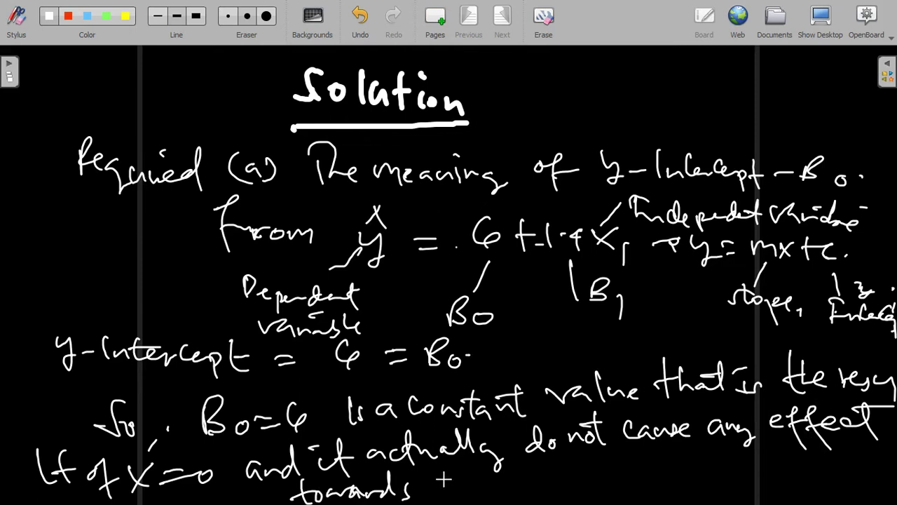
{"action": "left_click_drag", "start_coordinate": [457, 479], "coordinate": [472, 496]}
{"action": "left_click_drag", "start_coordinate": [471, 480], "coordinate": [456, 496]}
{"action": "mouse_move", "coordinate": [502, 481]}
{"action": "left_mouse_down"}
{"action": "mouse_move", "coordinate": [544, 478]}
{"action": "mouse_move", "coordinate": [555, 463]}
{"action": "left_mouse_up"}
{"action": "mouse_move", "coordinate": [568, 464]}
{"action": "left_mouse_down"}
{"action": "mouse_move", "coordinate": [586, 490]}
{"action": "mouse_move", "coordinate": [597, 476]}
{"action": "left_mouse_up"}
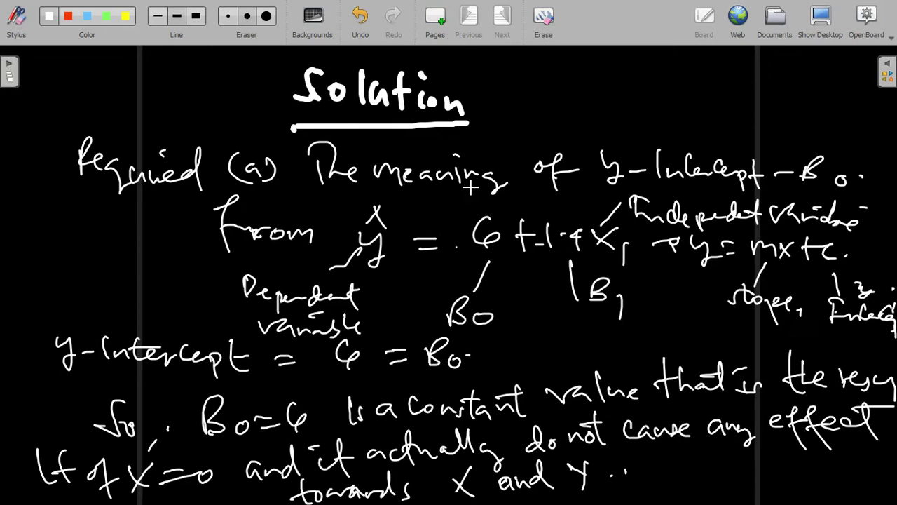
{"action": "left_click", "coordinate": [543, 17]}
{"action": "mouse_move", "coordinate": [214, 61]}
{"action": "left_mouse_down"}
{"action": "mouse_move", "coordinate": [225, 96]}
{"action": "mouse_move", "coordinate": [207, 109]}
{"action": "left_mouse_up"}
Handwrite the heading '(b) Interpret the meaning of slope B₁'
{"action": "left_click_drag", "start_coordinate": [201, 79], "coordinate": [196, 125]}
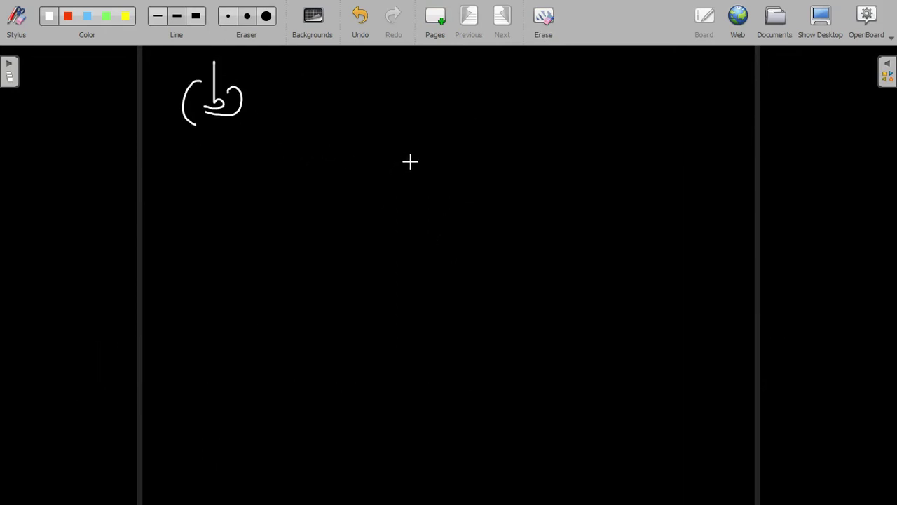
{"action": "left_click_drag", "start_coordinate": [380, 123], "coordinate": [405, 124]}
{"action": "left_click_drag", "start_coordinate": [280, 81], "coordinate": [305, 79]}
{"action": "left_click_drag", "start_coordinate": [293, 82], "coordinate": [297, 109]}
{"action": "left_click_drag", "start_coordinate": [305, 98], "coordinate": [321, 111]}
{"action": "mouse_move", "coordinate": [321, 100]}
{"action": "left_mouse_down"}
{"action": "mouse_move", "coordinate": [340, 112]}
{"action": "mouse_move", "coordinate": [380, 106]}
{"action": "mouse_move", "coordinate": [404, 125]}
{"action": "left_mouse_up"}
{"action": "mouse_move", "coordinate": [446, 82]}
{"action": "left_mouse_down"}
{"action": "mouse_move", "coordinate": [449, 119]}
{"action": "mouse_move", "coordinate": [480, 118]}
{"action": "left_mouse_up"}
{"action": "mouse_move", "coordinate": [505, 98]}
{"action": "left_mouse_down"}
{"action": "mouse_move", "coordinate": [534, 118]}
{"action": "mouse_move", "coordinate": [587, 114]}
{"action": "mouse_move", "coordinate": [626, 131]}
{"action": "left_mouse_up"}
{"action": "left_click_drag", "start_coordinate": [578, 87], "coordinate": [582, 90]}
{"action": "mouse_move", "coordinate": [659, 102]}
{"action": "left_mouse_down"}
{"action": "mouse_move", "coordinate": [667, 137]}
{"action": "mouse_move", "coordinate": [684, 114]}
{"action": "mouse_move", "coordinate": [710, 118]}
{"action": "left_mouse_up"}
{"action": "mouse_move", "coordinate": [729, 77]}
{"action": "left_mouse_down"}
{"action": "mouse_move", "coordinate": [733, 117]}
{"action": "mouse_move", "coordinate": [785, 115]}
{"action": "mouse_move", "coordinate": [813, 138]}
{"action": "left_mouse_up"}
{"action": "left_click_drag", "start_coordinate": [838, 118], "coordinate": [838, 138]}
Write 'from ŷ = 6+1.4x₁' and label 1.4 as the Slope
{"action": "mouse_move", "coordinate": [242, 146]}
{"action": "left_mouse_down"}
{"action": "mouse_move", "coordinate": [234, 192]}
{"action": "mouse_move", "coordinate": [294, 186]}
{"action": "mouse_move", "coordinate": [350, 208]}
{"action": "left_mouse_up"}
{"action": "left_click_drag", "start_coordinate": [354, 168], "coordinate": [407, 188]}
{"action": "left_click_drag", "start_coordinate": [464, 166], "coordinate": [451, 184]}
{"action": "left_click_drag", "start_coordinate": [495, 171], "coordinate": [491, 206]}
{"action": "mouse_move", "coordinate": [519, 171]}
{"action": "left_mouse_down"}
{"action": "mouse_move", "coordinate": [518, 201]}
{"action": "mouse_move", "coordinate": [532, 187]}
{"action": "left_mouse_up"}
{"action": "left_click_drag", "start_coordinate": [547, 181], "coordinate": [565, 189]}
{"action": "mouse_move", "coordinate": [574, 190]}
{"action": "left_mouse_down"}
{"action": "mouse_move", "coordinate": [589, 181]}
{"action": "mouse_move", "coordinate": [587, 206]}
{"action": "left_mouse_up"}
{"action": "left_click_drag", "start_coordinate": [598, 199], "coordinate": [598, 225]}
{"action": "mouse_move", "coordinate": [533, 214]}
{"action": "left_mouse_down"}
{"action": "mouse_move", "coordinate": [516, 245]}
{"action": "mouse_move", "coordinate": [454, 282]}
{"action": "left_mouse_up"}
{"action": "mouse_move", "coordinate": [496, 251]}
{"action": "left_mouse_down"}
{"action": "mouse_move", "coordinate": [487, 278]}
{"action": "mouse_move", "coordinate": [534, 291]}
{"action": "left_mouse_up"}
{"action": "left_click_drag", "start_coordinate": [570, 255], "coordinate": [580, 286]}
{"action": "left_click_drag", "start_coordinate": [611, 253], "coordinate": [633, 280]}
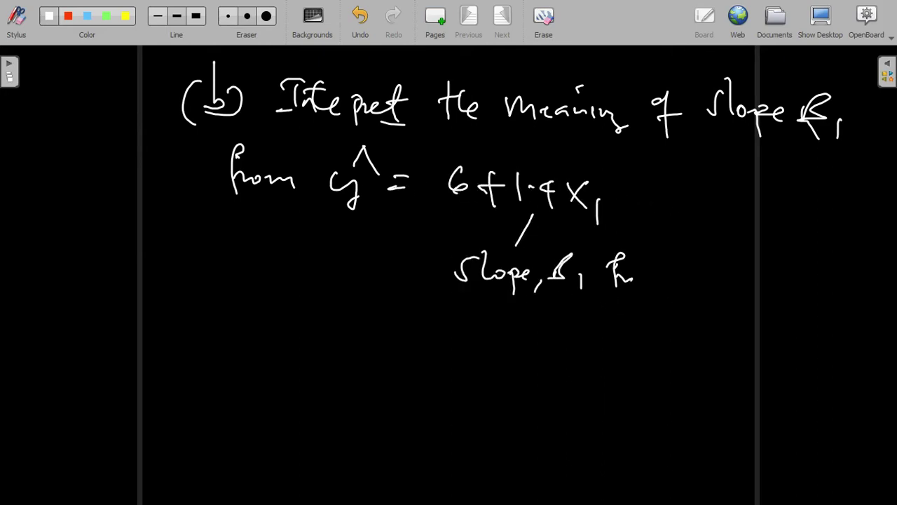
Write the general form ŷ = B0 + B₁x and label B₁ as slope underneath
{"action": "left_click_drag", "start_coordinate": [685, 267], "coordinate": [695, 295]}
{"action": "mouse_move", "coordinate": [692, 253]}
{"action": "left_mouse_down"}
{"action": "mouse_move", "coordinate": [714, 242]}
{"action": "mouse_move", "coordinate": [745, 272]}
{"action": "left_mouse_up"}
{"action": "left_click_drag", "start_coordinate": [750, 252], "coordinate": [784, 275]}
{"action": "left_click_drag", "start_coordinate": [796, 242], "coordinate": [837, 279]}
{"action": "mouse_move", "coordinate": [844, 267]}
{"action": "left_mouse_down"}
{"action": "mouse_move", "coordinate": [850, 281]}
{"action": "mouse_move", "coordinate": [871, 282]}
{"action": "left_mouse_up"}
{"action": "mouse_move", "coordinate": [869, 265]}
{"action": "left_mouse_down"}
{"action": "mouse_move", "coordinate": [850, 283]}
{"action": "mouse_move", "coordinate": [870, 301]}
{"action": "left_mouse_up"}
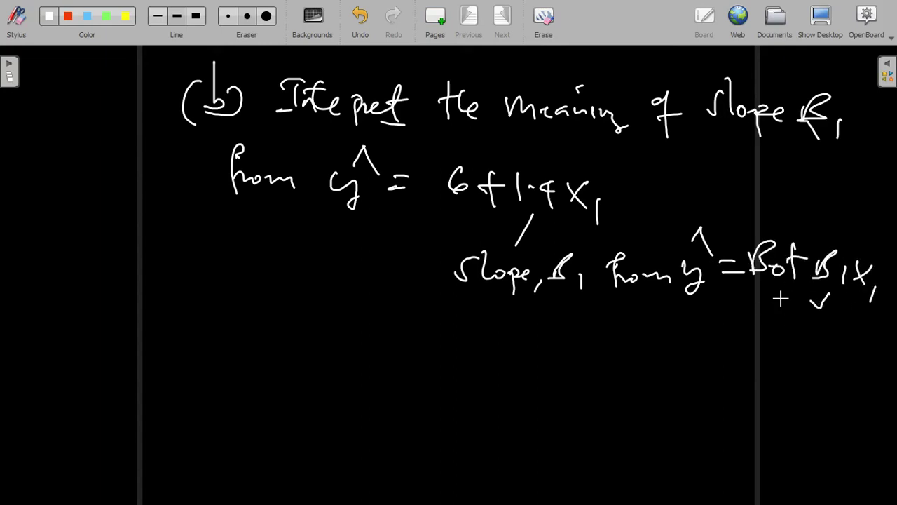
{"action": "left_click_drag", "start_coordinate": [789, 300], "coordinate": [806, 312]}
{"action": "left_click_drag", "start_coordinate": [808, 306], "coordinate": [816, 310]}
{"action": "left_click_drag", "start_coordinate": [815, 309], "coordinate": [817, 334]}
{"action": "left_click_drag", "start_coordinate": [825, 316], "coordinate": [840, 316]}
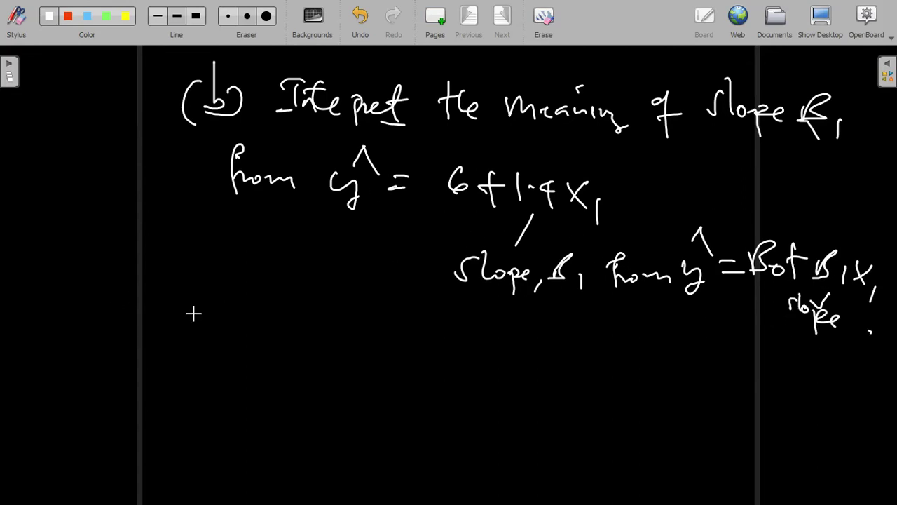
Begin the sentence 'The slope Coefficient 1.4'
{"action": "mouse_move", "coordinate": [55, 297]}
{"action": "left_mouse_down"}
{"action": "mouse_move", "coordinate": [53, 337]}
{"action": "mouse_move", "coordinate": [82, 295]}
{"action": "left_mouse_up"}
{"action": "left_click_drag", "start_coordinate": [59, 324], "coordinate": [140, 329]}
{"action": "left_click_drag", "start_coordinate": [143, 301], "coordinate": [146, 356]}
{"action": "left_click_drag", "start_coordinate": [148, 323], "coordinate": [173, 329]}
{"action": "mouse_move", "coordinate": [193, 315]}
{"action": "left_mouse_down"}
{"action": "mouse_move", "coordinate": [248, 333]}
{"action": "mouse_move", "coordinate": [239, 356]}
{"action": "left_mouse_up"}
{"action": "mouse_move", "coordinate": [264, 312]}
{"action": "left_mouse_down"}
{"action": "mouse_move", "coordinate": [257, 356]}
{"action": "mouse_move", "coordinate": [350, 337]}
{"action": "left_mouse_up"}
{"action": "mouse_move", "coordinate": [358, 313]}
{"action": "left_mouse_down"}
{"action": "mouse_move", "coordinate": [356, 350]}
{"action": "mouse_move", "coordinate": [432, 358]}
{"action": "left_mouse_up"}
{"action": "left_click", "coordinate": [409, 344]}
Continue the sentence with 'Implies that when x'
{"action": "left_click", "coordinate": [460, 351]}
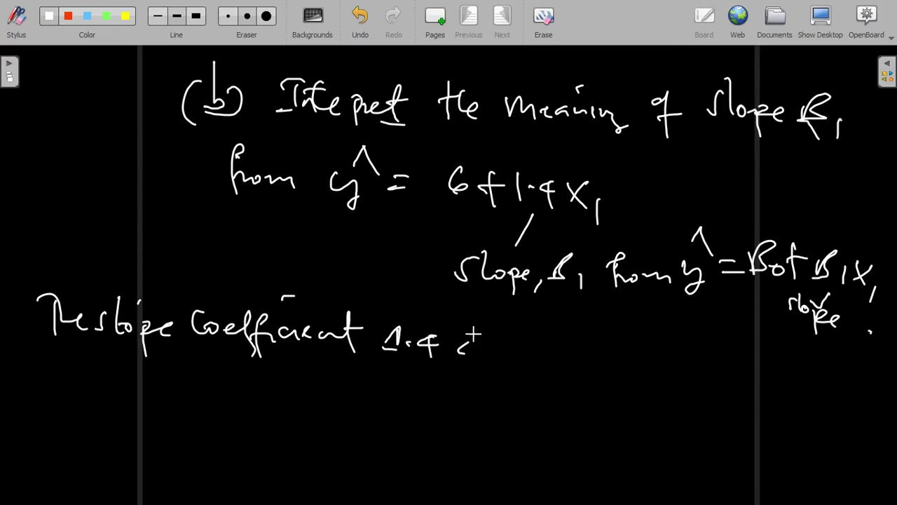
{"action": "left_click_drag", "start_coordinate": [479, 339], "coordinate": [609, 359]}
{"action": "left_click_drag", "start_coordinate": [645, 319], "coordinate": [643, 344]}
{"action": "mouse_move", "coordinate": [630, 345]}
{"action": "left_mouse_down"}
{"action": "mouse_move", "coordinate": [663, 329]}
{"action": "mouse_move", "coordinate": [695, 356]}
{"action": "left_mouse_up"}
{"action": "left_click_drag", "start_coordinate": [700, 328], "coordinate": [708, 364]}
{"action": "mouse_move", "coordinate": [739, 335]}
{"action": "left_mouse_down"}
{"action": "mouse_move", "coordinate": [745, 356]}
{"action": "mouse_move", "coordinate": [790, 351]}
{"action": "mouse_move", "coordinate": [825, 371]}
{"action": "left_mouse_up"}
{"action": "left_click_drag", "start_coordinate": [844, 340], "coordinate": [881, 392]}
Finish with 'increases it lead also to ŷ to increase with the same Unit', undoing a stray stroke
{"action": "left_click_drag", "start_coordinate": [34, 352], "coordinate": [35, 393]}
{"action": "mouse_move", "coordinate": [41, 382]}
{"action": "left_mouse_down"}
{"action": "mouse_move", "coordinate": [152, 385]}
{"action": "mouse_move", "coordinate": [210, 410]}
{"action": "mouse_move", "coordinate": [243, 398]}
{"action": "mouse_move", "coordinate": [343, 396]}
{"action": "mouse_move", "coordinate": [466, 419]}
{"action": "mouse_move", "coordinate": [474, 398]}
{"action": "left_mouse_up"}
{"action": "mouse_move", "coordinate": [503, 383]}
{"action": "left_mouse_down"}
{"action": "mouse_move", "coordinate": [527, 407]}
{"action": "mouse_move", "coordinate": [641, 410]}
{"action": "mouse_move", "coordinate": [652, 421]}
{"action": "left_mouse_up"}
{"action": "mouse_move", "coordinate": [671, 371]}
{"action": "left_mouse_down"}
{"action": "mouse_move", "coordinate": [675, 407]}
{"action": "mouse_move", "coordinate": [693, 403]}
{"action": "mouse_move", "coordinate": [735, 426]}
{"action": "left_mouse_up"}
{"action": "left_click_drag", "start_coordinate": [726, 384], "coordinate": [813, 415]}
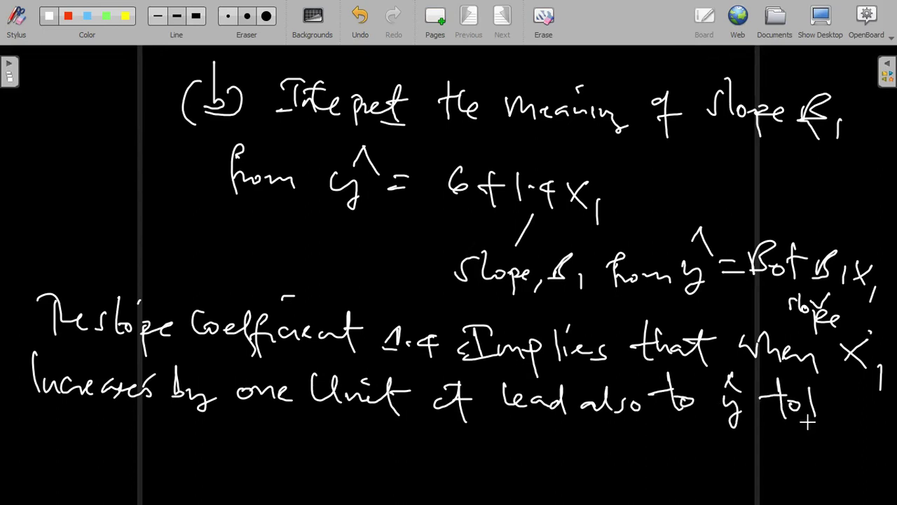
{"action": "left_click", "coordinate": [359, 18]}
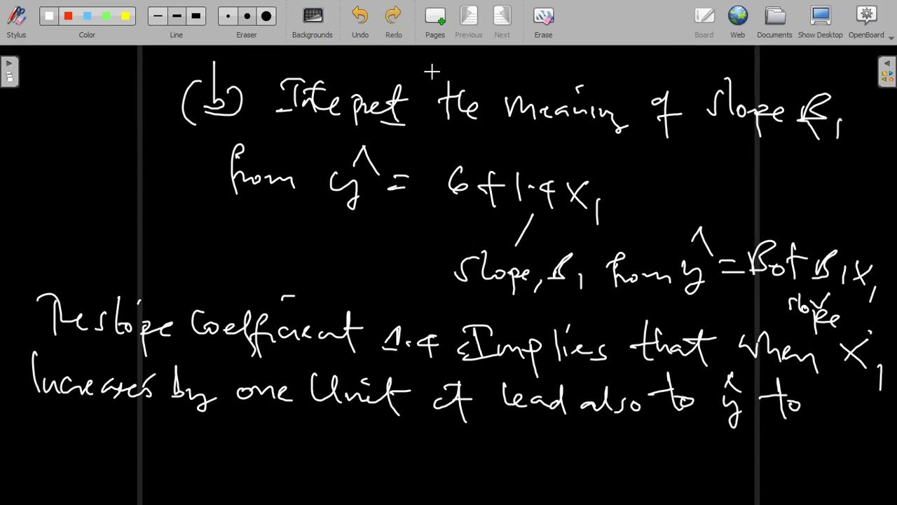
{"action": "mouse_move", "coordinate": [825, 408]}
{"action": "left_mouse_down"}
{"action": "mouse_move", "coordinate": [826, 417]}
{"action": "mouse_move", "coordinate": [896, 422]}
{"action": "left_mouse_up"}
{"action": "mouse_move", "coordinate": [28, 410]}
{"action": "left_mouse_down"}
{"action": "mouse_move", "coordinate": [50, 441]}
{"action": "mouse_move", "coordinate": [98, 442]}
{"action": "left_mouse_up"}
{"action": "mouse_move", "coordinate": [137, 410]}
{"action": "left_mouse_down"}
{"action": "mouse_move", "coordinate": [143, 424]}
{"action": "mouse_move", "coordinate": [277, 459]}
{"action": "mouse_move", "coordinate": [466, 446]}
{"action": "mouse_move", "coordinate": [482, 462]}
{"action": "mouse_move", "coordinate": [500, 442]}
{"action": "left_mouse_up"}
{"action": "left_click_drag", "start_coordinate": [516, 434], "coordinate": [540, 454]}
{"action": "mouse_move", "coordinate": [541, 453]}
{"action": "left_mouse_down"}
{"action": "mouse_move", "coordinate": [557, 447]}
{"action": "mouse_move", "coordinate": [586, 460]}
{"action": "left_mouse_up"}
{"action": "left_click_drag", "start_coordinate": [557, 429], "coordinate": [593, 444]}
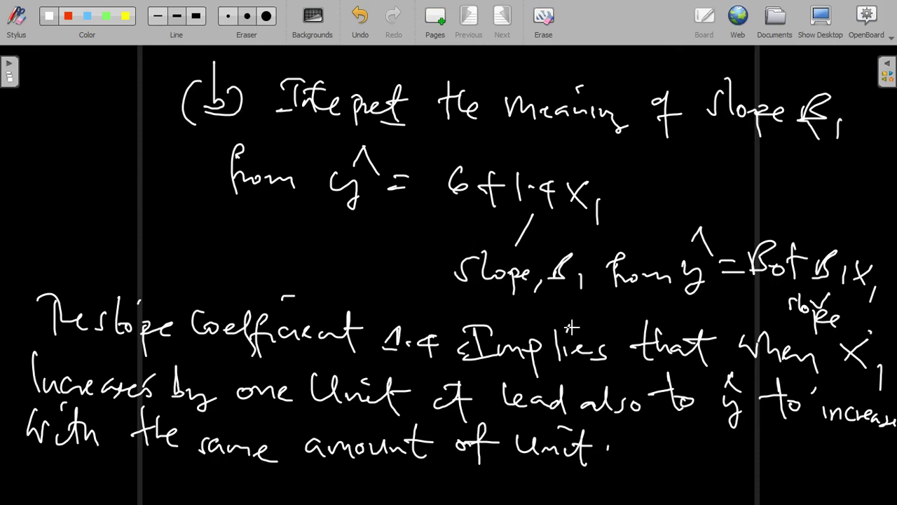
Return to the whiteboard and clear it for part (C)
{"action": "left_click", "coordinate": [820, 21]}
{"action": "left_click", "coordinate": [533, 490]}
{"action": "left_click", "coordinate": [550, 20]}
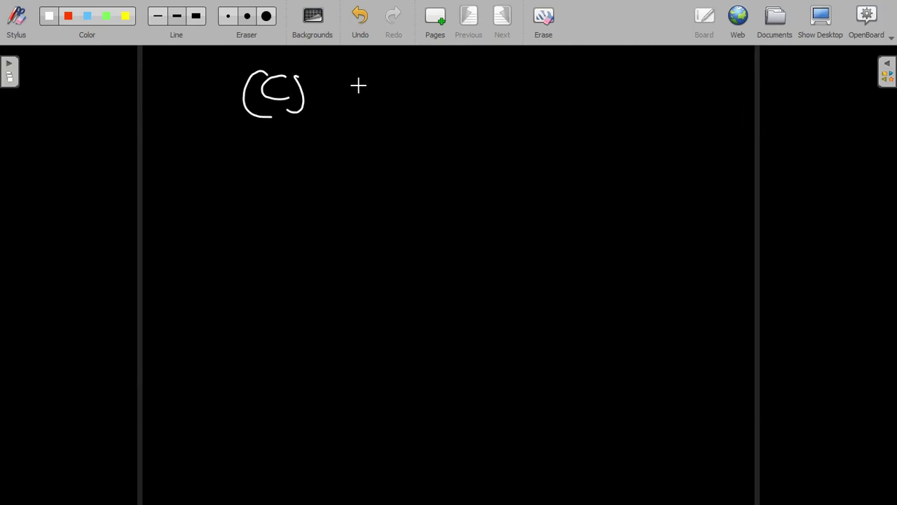
Write the part (C) 'Required' heading, undoing a mistakenly started 'Intercept'
{"action": "mouse_move", "coordinate": [351, 72]}
{"action": "left_mouse_down"}
{"action": "mouse_move", "coordinate": [352, 109]}
{"action": "mouse_move", "coordinate": [396, 125]}
{"action": "mouse_move", "coordinate": [448, 112]}
{"action": "mouse_move", "coordinate": [475, 78]}
{"action": "mouse_move", "coordinate": [531, 123]}
{"action": "mouse_move", "coordinate": [635, 98]}
{"action": "mouse_move", "coordinate": [738, 105]}
{"action": "mouse_move", "coordinate": [796, 118]}
{"action": "mouse_move", "coordinate": [838, 140]}
{"action": "mouse_move", "coordinate": [869, 127]}
{"action": "left_mouse_up"}
{"action": "left_click", "coordinate": [417, 71]}
{"action": "mouse_move", "coordinate": [189, 129]}
{"action": "left_mouse_down"}
{"action": "mouse_move", "coordinate": [188, 158]}
{"action": "mouse_move", "coordinate": [203, 130]}
{"action": "left_mouse_up"}
{"action": "left_click_drag", "start_coordinate": [180, 161], "coordinate": [197, 160]}
{"action": "mouse_move", "coordinate": [206, 141]}
{"action": "left_mouse_down"}
{"action": "mouse_move", "coordinate": [223, 160]}
{"action": "mouse_move", "coordinate": [288, 156]}
{"action": "mouse_move", "coordinate": [296, 183]}
{"action": "left_mouse_up"}
{"action": "left_click_drag", "start_coordinate": [308, 134], "coordinate": [309, 171]}
{"action": "left_click_drag", "start_coordinate": [297, 149], "coordinate": [327, 146]}
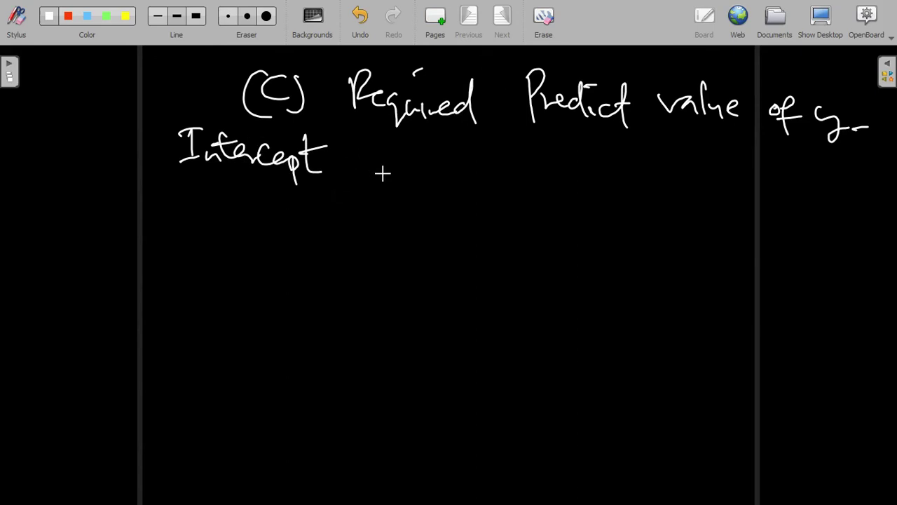
{"action": "left_click", "coordinate": [360, 21]}
{"action": "left_click", "coordinate": [359, 21]}
{"action": "left_click", "coordinate": [359, 21]}
{"action": "left_click", "coordinate": [359, 21]}
{"action": "left_click", "coordinate": [360, 21]}
{"action": "left_click", "coordinate": [359, 22]}
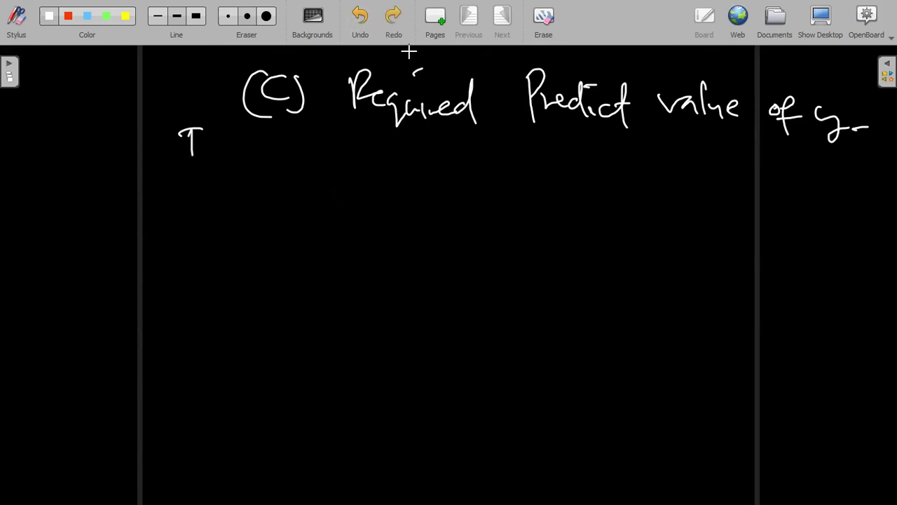
Write 'given X = 3.5' and an underlined 'solution' heading
{"action": "mouse_move", "coordinate": [204, 132]}
{"action": "left_mouse_down"}
{"action": "mouse_move", "coordinate": [185, 168]}
{"action": "mouse_move", "coordinate": [276, 167]}
{"action": "left_mouse_up"}
{"action": "left_click_drag", "start_coordinate": [221, 117], "coordinate": [214, 128]}
{"action": "left_click_drag", "start_coordinate": [334, 144], "coordinate": [364, 175]}
{"action": "left_click_drag", "start_coordinate": [356, 144], "coordinate": [336, 175]}
{"action": "left_click_drag", "start_coordinate": [373, 161], "coordinate": [430, 171]}
{"action": "mouse_move", "coordinate": [450, 160]}
{"action": "left_mouse_down"}
{"action": "mouse_move", "coordinate": [464, 161]}
{"action": "mouse_move", "coordinate": [478, 146]}
{"action": "left_mouse_up"}
{"action": "left_click_drag", "start_coordinate": [297, 205], "coordinate": [285, 222]}
{"action": "mouse_move", "coordinate": [304, 210]}
{"action": "left_mouse_down"}
{"action": "mouse_move", "coordinate": [324, 188]}
{"action": "mouse_move", "coordinate": [390, 231]}
{"action": "mouse_move", "coordinate": [353, 201]}
{"action": "left_mouse_up"}
{"action": "left_click_drag", "start_coordinate": [387, 227], "coordinate": [404, 238]}
{"action": "left_click_drag", "start_coordinate": [282, 244], "coordinate": [436, 240]}
Write the model line 'from ŷ = 6 + 1.4x₁'
{"action": "mouse_move", "coordinate": [129, 239]}
{"action": "left_mouse_down"}
{"action": "mouse_move", "coordinate": [114, 303]}
{"action": "mouse_move", "coordinate": [175, 287]}
{"action": "left_mouse_up"}
{"action": "left_click_drag", "start_coordinate": [214, 275], "coordinate": [228, 304]}
{"action": "mouse_move", "coordinate": [233, 251]}
{"action": "left_mouse_down"}
{"action": "mouse_move", "coordinate": [245, 266]}
{"action": "mouse_move", "coordinate": [236, 269]}
{"action": "left_mouse_up"}
{"action": "left_click_drag", "start_coordinate": [280, 283], "coordinate": [296, 282]}
{"action": "left_click_drag", "start_coordinate": [281, 291], "coordinate": [298, 290]}
{"action": "left_click_drag", "start_coordinate": [343, 273], "coordinate": [330, 289]}
{"action": "mouse_move", "coordinate": [371, 272]}
{"action": "left_mouse_down"}
{"action": "mouse_move", "coordinate": [370, 306]}
{"action": "mouse_move", "coordinate": [392, 286]}
{"action": "left_mouse_up"}
{"action": "left_click_drag", "start_coordinate": [407, 272], "coordinate": [405, 308]}
{"action": "mouse_move", "coordinate": [432, 281]}
{"action": "left_mouse_down"}
{"action": "mouse_move", "coordinate": [439, 301]}
{"action": "mouse_move", "coordinate": [474, 302]}
{"action": "left_mouse_up"}
{"action": "left_click_drag", "start_coordinate": [484, 293], "coordinate": [485, 317]}
{"action": "left_click_drag", "start_coordinate": [204, 339], "coordinate": [205, 376]}
Write 'ŷ = 6 + 1.4' below, linking x₁ to the given value 3.5
{"action": "left_click_drag", "start_coordinate": [202, 329], "coordinate": [224, 324]}
{"action": "left_click_drag", "start_coordinate": [247, 346], "coordinate": [275, 347]}
{"action": "left_click_drag", "start_coordinate": [251, 356], "coordinate": [273, 354]}
{"action": "mouse_move", "coordinate": [338, 332]}
{"action": "left_mouse_down"}
{"action": "mouse_move", "coordinate": [325, 345]}
{"action": "mouse_move", "coordinate": [371, 346]}
{"action": "left_mouse_up"}
{"action": "left_click_drag", "start_coordinate": [363, 335], "coordinate": [365, 371]}
{"action": "left_click_drag", "start_coordinate": [405, 340], "coordinate": [406, 374]}
{"action": "left_click", "coordinate": [419, 356]}
{"action": "left_click_drag", "start_coordinate": [437, 349], "coordinate": [440, 378]}
{"action": "mouse_move", "coordinate": [475, 268]}
{"action": "left_mouse_down"}
{"action": "mouse_move", "coordinate": [397, 190]}
{"action": "mouse_move", "coordinate": [370, 188]}
{"action": "left_mouse_up"}
{"action": "left_click_drag", "start_coordinate": [383, 192], "coordinate": [385, 212]}
{"action": "mouse_move", "coordinate": [478, 349]}
{"action": "left_mouse_down"}
{"action": "mouse_move", "coordinate": [476, 382]}
{"action": "mouse_move", "coordinate": [492, 377]}
{"action": "left_mouse_up"}
Complete the substitution with '(3.5)' and start 'ŷ = 6 +' on the third line
{"action": "left_click", "coordinate": [516, 357]}
{"action": "left_click_drag", "start_coordinate": [541, 348], "coordinate": [523, 366]}
{"action": "left_click_drag", "start_coordinate": [551, 335], "coordinate": [551, 388]}
{"action": "left_click_drag", "start_coordinate": [193, 407], "coordinate": [199, 422]}
{"action": "mouse_move", "coordinate": [218, 404]}
{"action": "left_mouse_down"}
{"action": "mouse_move", "coordinate": [206, 447]}
{"action": "mouse_move", "coordinate": [228, 392]}
{"action": "left_mouse_up"}
{"action": "mouse_move", "coordinate": [253, 416]}
{"action": "left_mouse_down"}
{"action": "mouse_move", "coordinate": [272, 417]}
{"action": "mouse_move", "coordinate": [273, 426]}
{"action": "left_mouse_up"}
{"action": "left_click_drag", "start_coordinate": [308, 403], "coordinate": [298, 420]}
{"action": "mouse_move", "coordinate": [349, 401]}
{"action": "left_mouse_down"}
{"action": "mouse_move", "coordinate": [349, 432]}
{"action": "mouse_move", "coordinate": [380, 412]}
{"action": "left_mouse_up"}
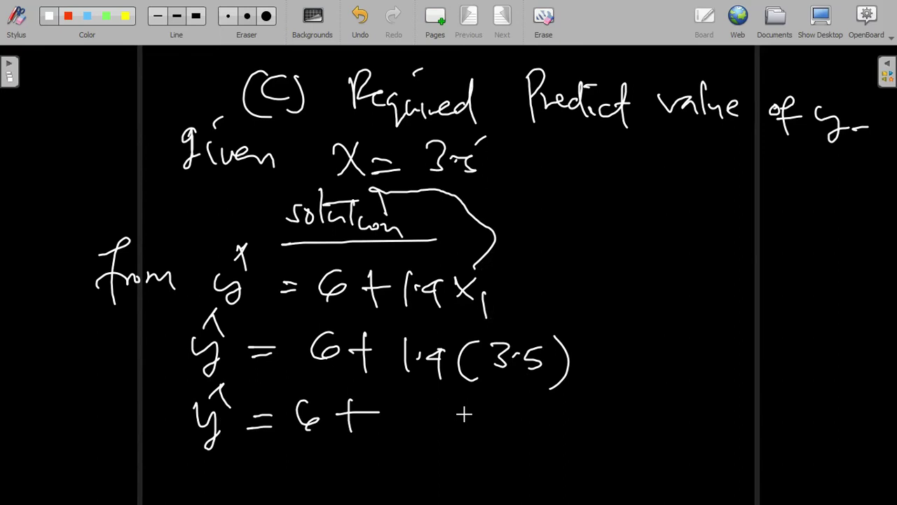
Write 4.9 and '= 10.9' to complete ŷ = 6 + 4.9 = 10.9
{"action": "mouse_move", "coordinate": [398, 401]}
{"action": "left_mouse_down"}
{"action": "mouse_move", "coordinate": [390, 420]}
{"action": "mouse_move", "coordinate": [412, 419]}
{"action": "left_mouse_up"}
{"action": "left_click_drag", "start_coordinate": [404, 404], "coordinate": [403, 433]}
{"action": "left_click", "coordinate": [415, 417]}
{"action": "left_click_drag", "start_coordinate": [438, 411], "coordinate": [437, 437]}
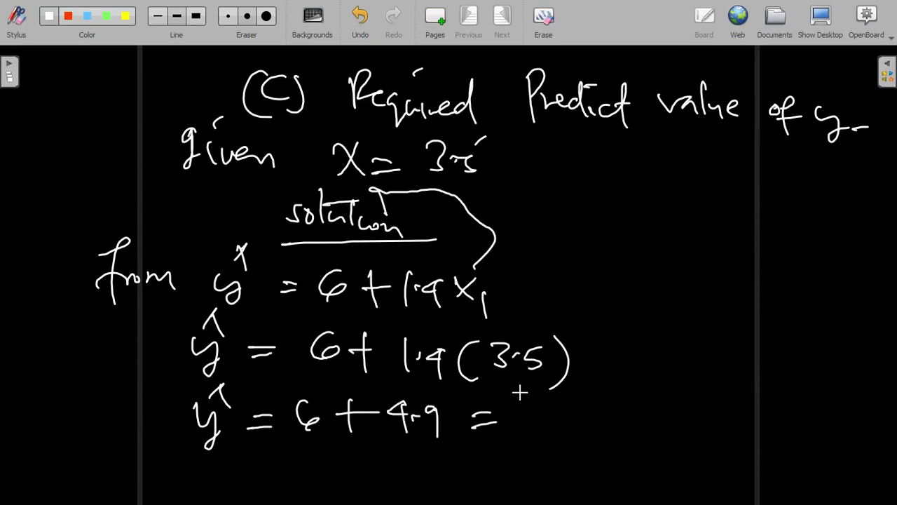
{"action": "mouse_move", "coordinate": [536, 404]}
{"action": "left_mouse_down"}
{"action": "mouse_move", "coordinate": [534, 431]}
{"action": "mouse_move", "coordinate": [551, 429]}
{"action": "left_mouse_up"}
{"action": "left_click", "coordinate": [568, 413]}
{"action": "left_click_drag", "start_coordinate": [589, 405], "coordinate": [587, 431]}
Write ŷ = 10.9 below, tick it, and label it 'Predicted value'
{"action": "left_click_drag", "start_coordinate": [311, 463], "coordinate": [324, 502]}
{"action": "left_click_drag", "start_coordinate": [319, 464], "coordinate": [368, 467]}
{"action": "left_click_drag", "start_coordinate": [350, 478], "coordinate": [399, 485]}
{"action": "left_click", "coordinate": [426, 467]}
{"action": "left_click_drag", "start_coordinate": [416, 465], "coordinate": [448, 491]}
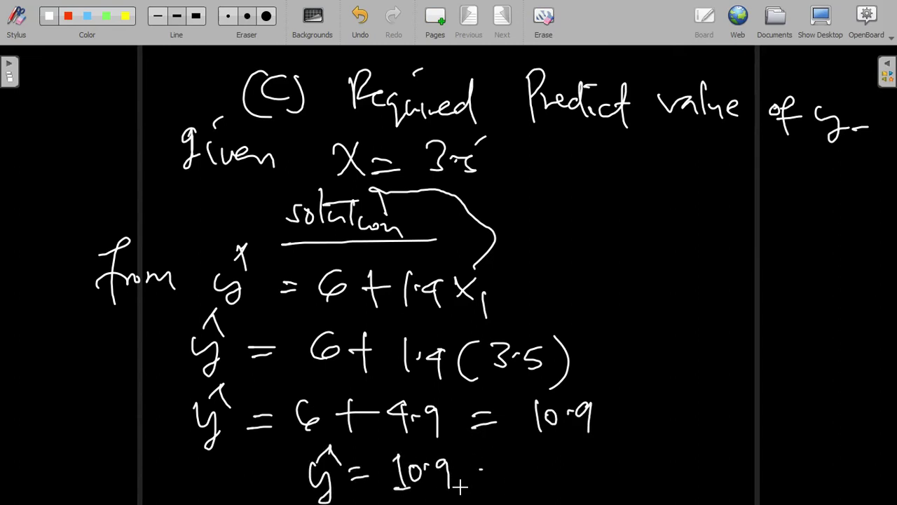
{"action": "left_click_drag", "start_coordinate": [242, 494], "coordinate": [285, 477]}
{"action": "mouse_move", "coordinate": [63, 459]}
{"action": "left_mouse_down"}
{"action": "mouse_move", "coordinate": [113, 483]}
{"action": "mouse_move", "coordinate": [156, 471]}
{"action": "mouse_move", "coordinate": [168, 452]}
{"action": "mouse_move", "coordinate": [210, 469]}
{"action": "mouse_move", "coordinate": [247, 471]}
{"action": "left_mouse_up"}
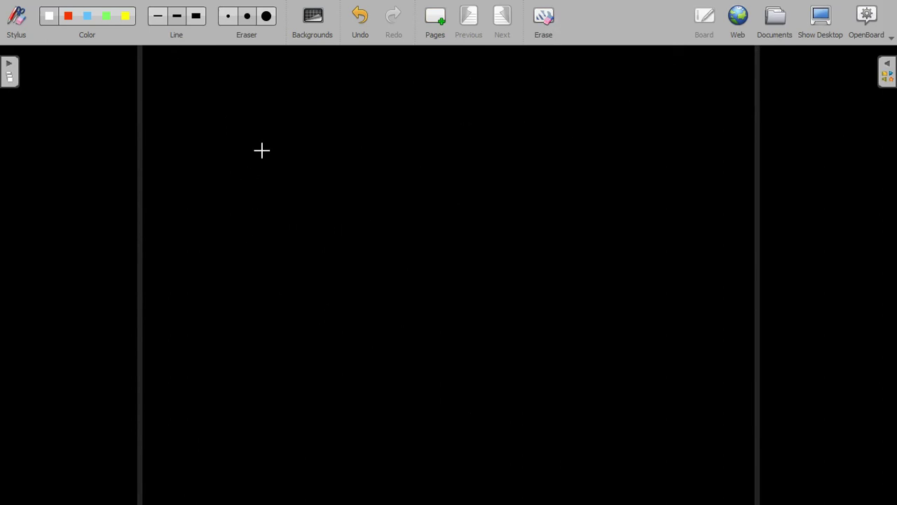
Write 'Welcome DC Economics Subscribe' on a blank closing page
{"action": "left_click_drag", "start_coordinate": [260, 81], "coordinate": [408, 121]}
{"action": "mouse_move", "coordinate": [259, 165]}
{"action": "left_mouse_down"}
{"action": "mouse_move", "coordinate": [309, 193]}
{"action": "mouse_move", "coordinate": [559, 188]}
{"action": "mouse_move", "coordinate": [559, 203]}
{"action": "left_mouse_up"}
{"action": "mouse_move", "coordinate": [309, 267]}
{"action": "left_mouse_down"}
{"action": "mouse_move", "coordinate": [399, 308]}
{"action": "mouse_move", "coordinate": [477, 317]}
{"action": "left_mouse_up"}
{"action": "left_click", "coordinate": [408, 281]}
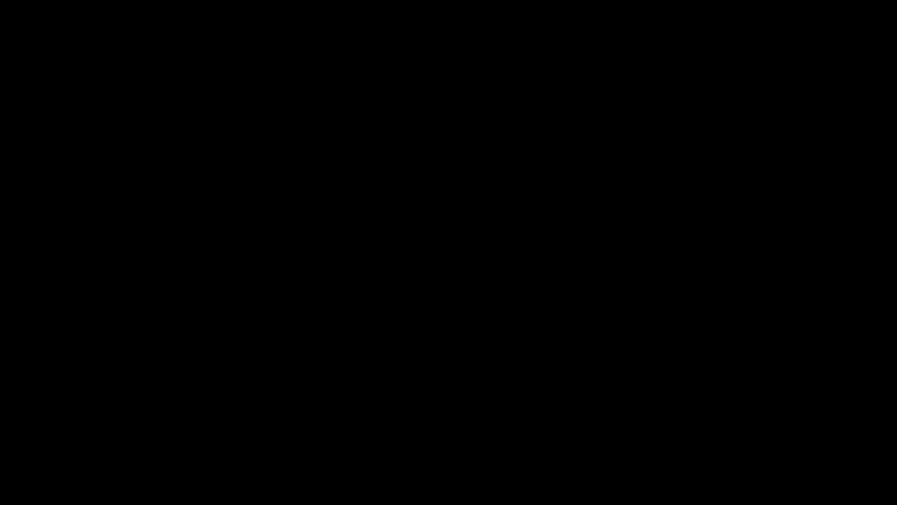